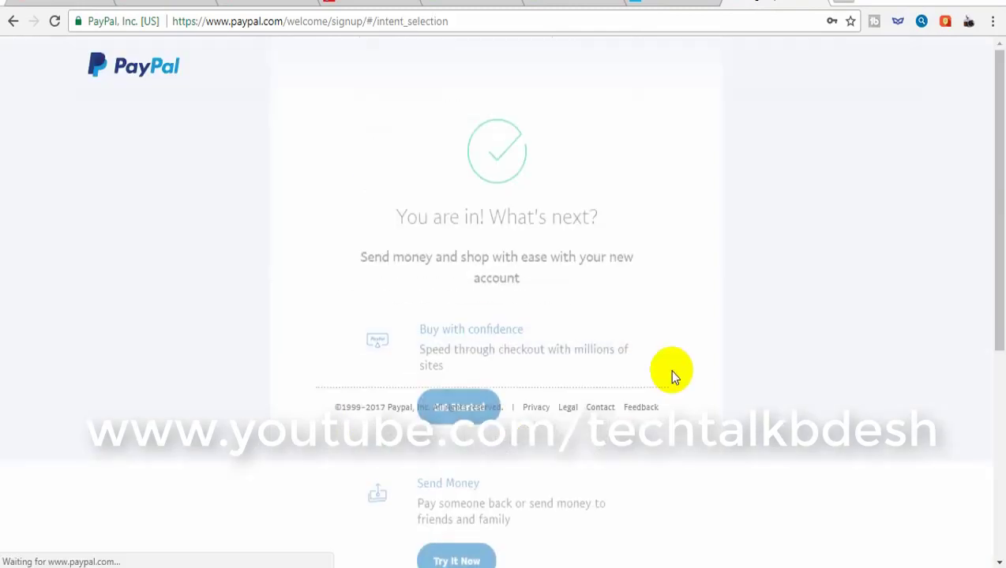
# - Scroll through the 'You are in! What's next?' page to review the next-step options
pyautogui.scroll(-4, 506, 225)
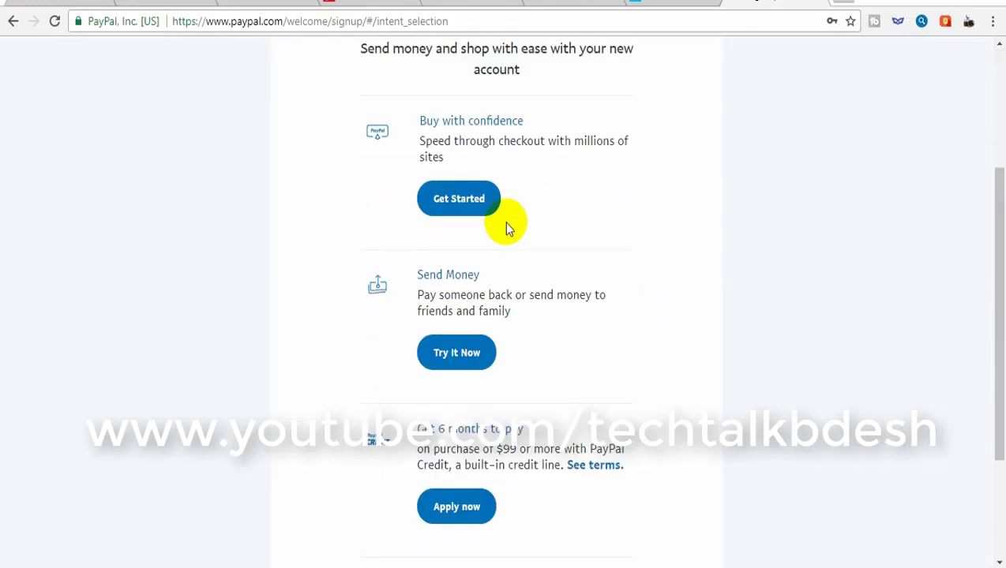
pyautogui.scroll(3, 517, 252)
pyautogui.scroll(-3, 528, 272)
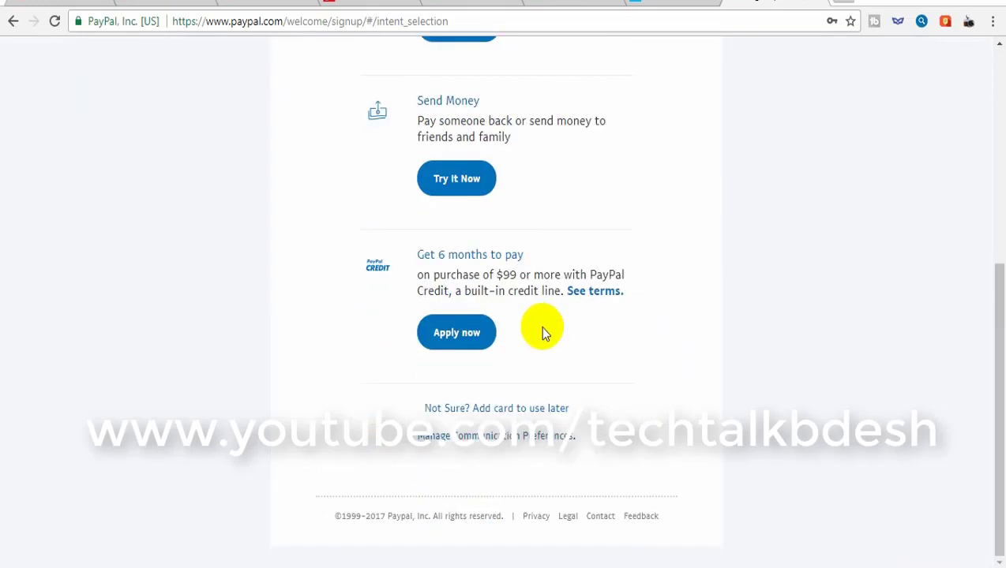
pyautogui.scroll(5, 543, 324)
# - In the refreshed Gmail inbox, open PayPal's 'Please confirm your email' message and choose Confirm My Email
pyautogui.click(311, 3)
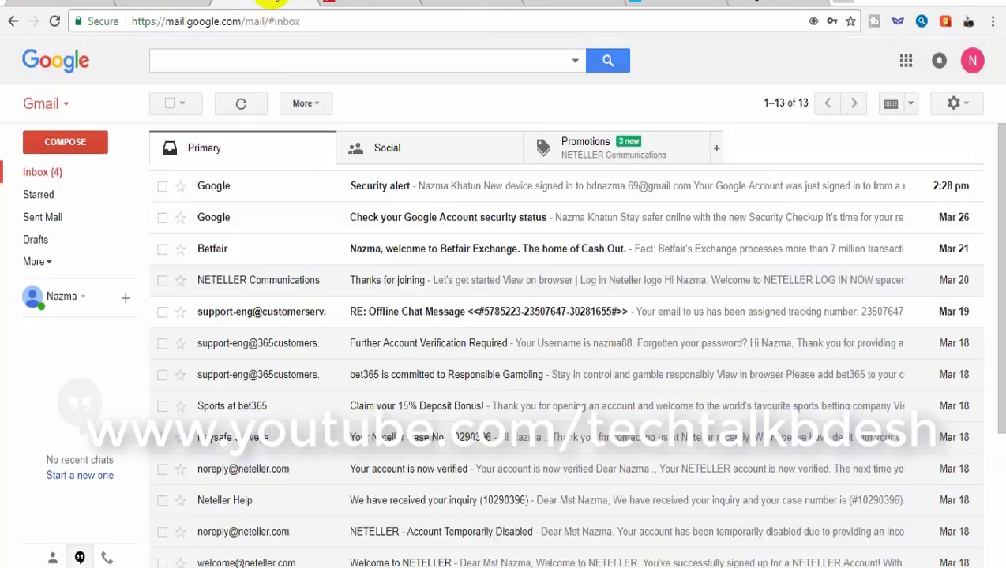
pyautogui.click(48, 177)
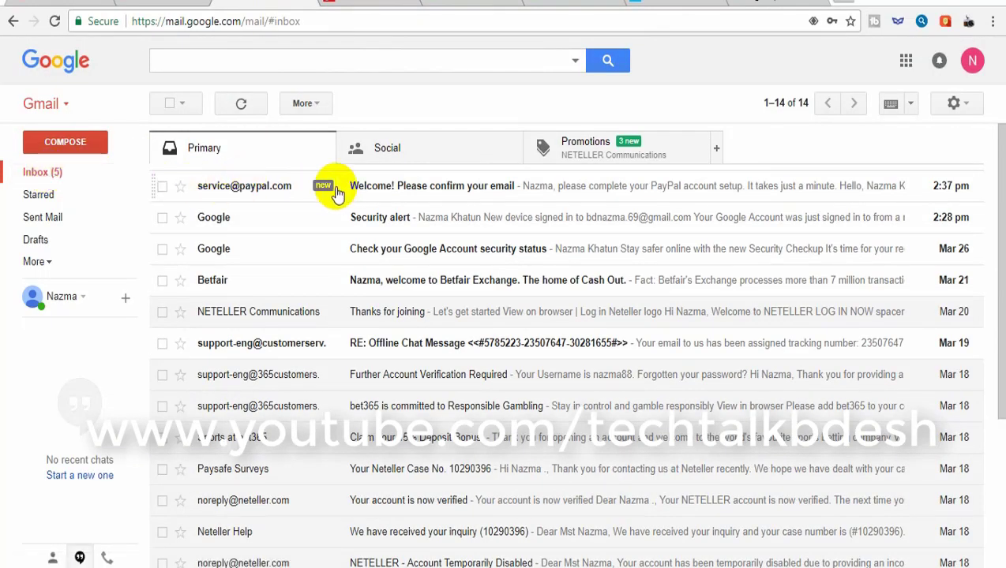
pyautogui.click(263, 192)
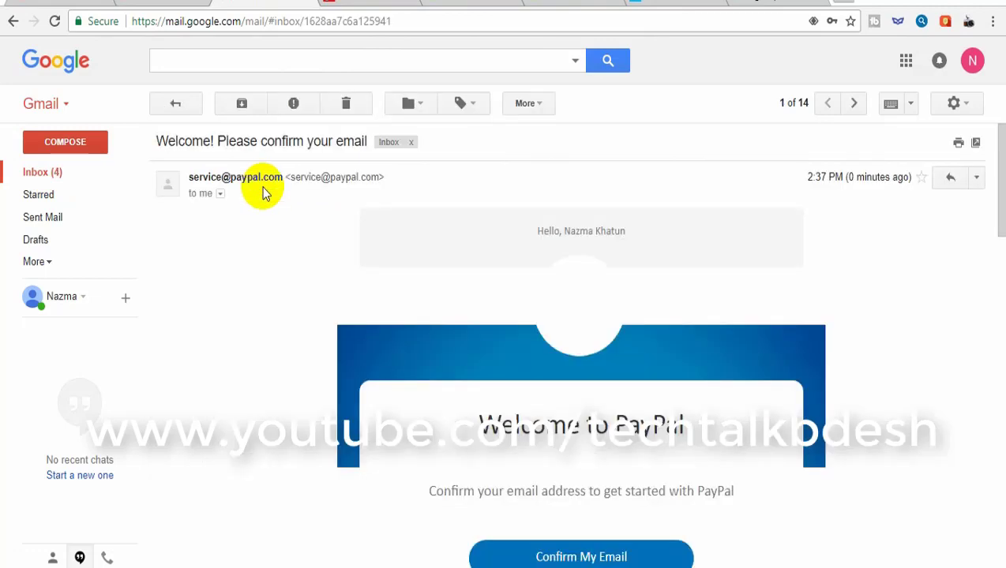
pyautogui.scroll(-2, 537, 348)
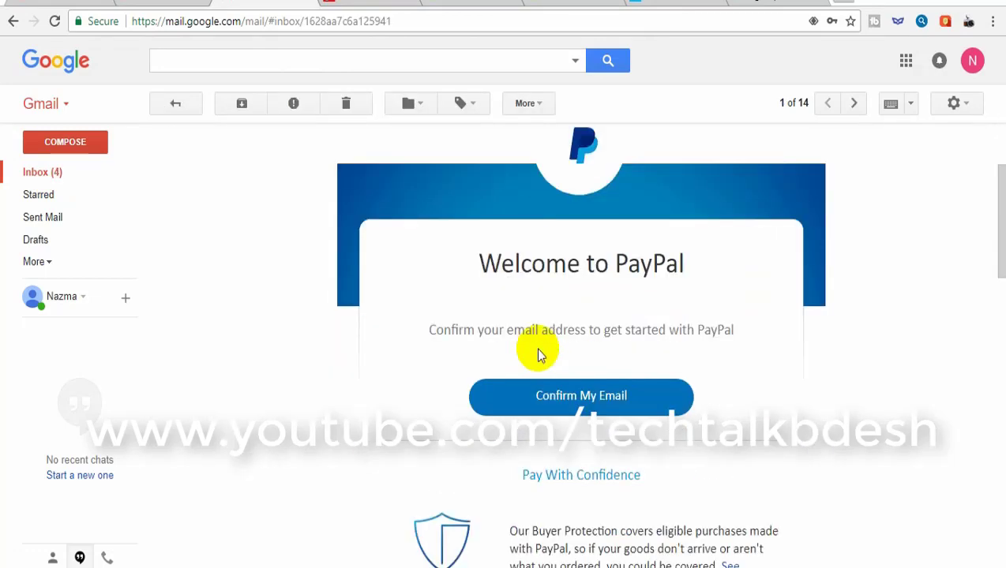
pyautogui.click(554, 393)
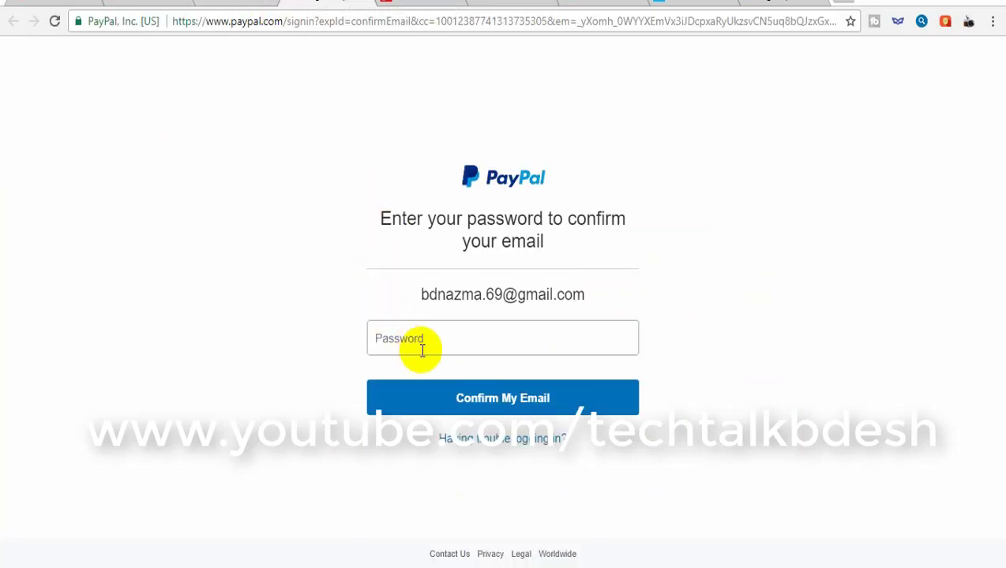
# - Confirm the email with the account password and have a code texted to the listed mobile number
pyautogui.click(423, 341)
pyautogui.write('••••••••')
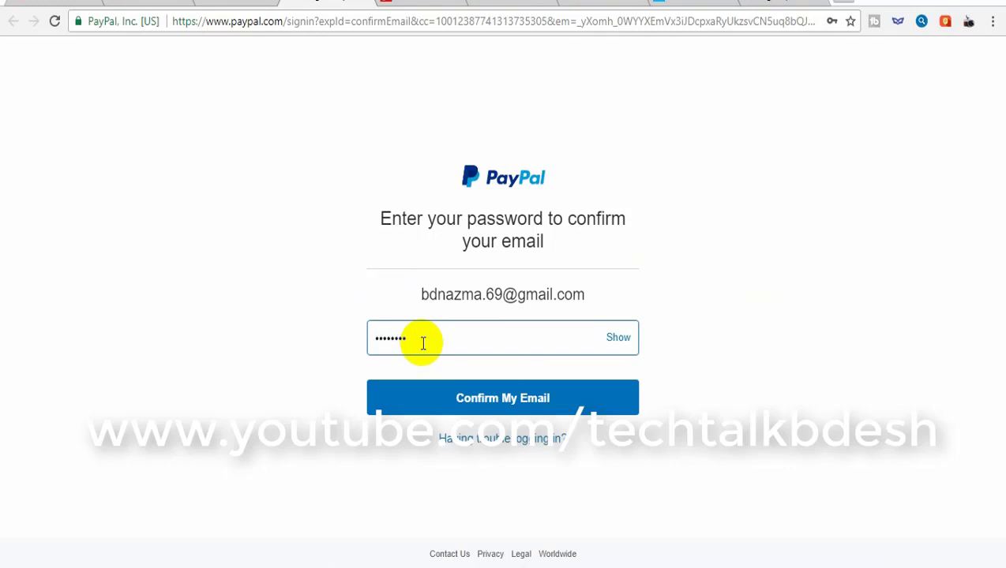
pyautogui.click(469, 399)
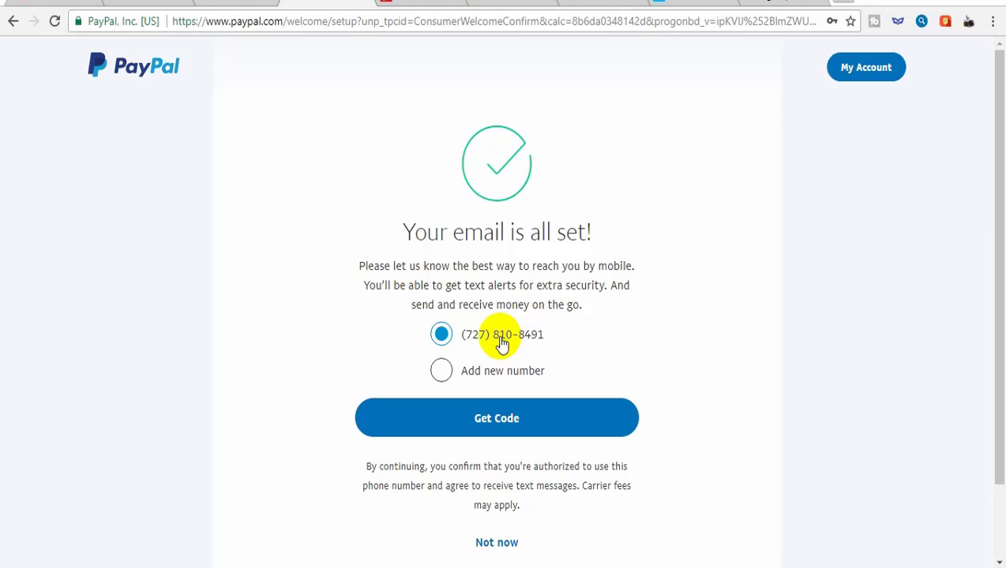
pyautogui.click(497, 418)
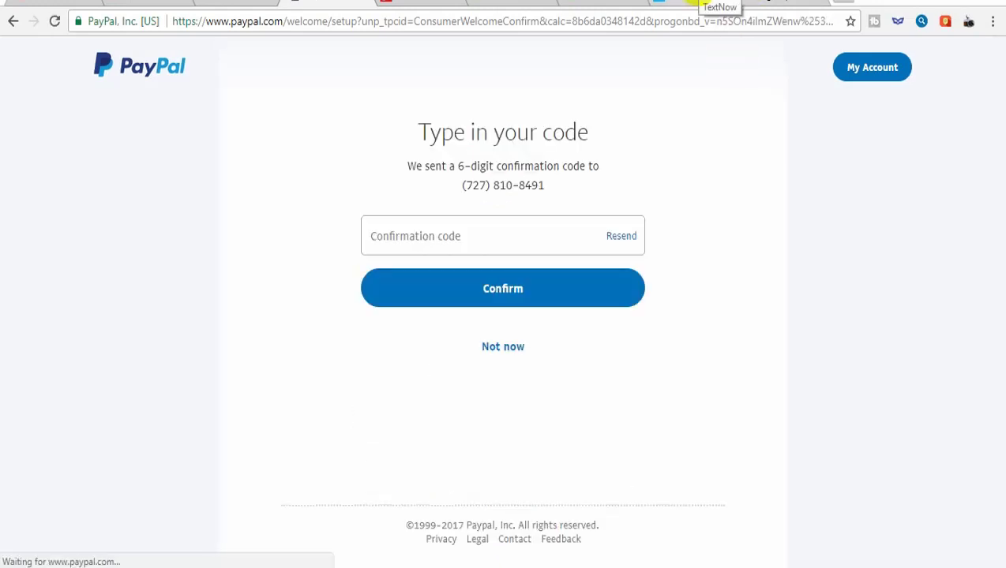
pyautogui.click(699, 4)
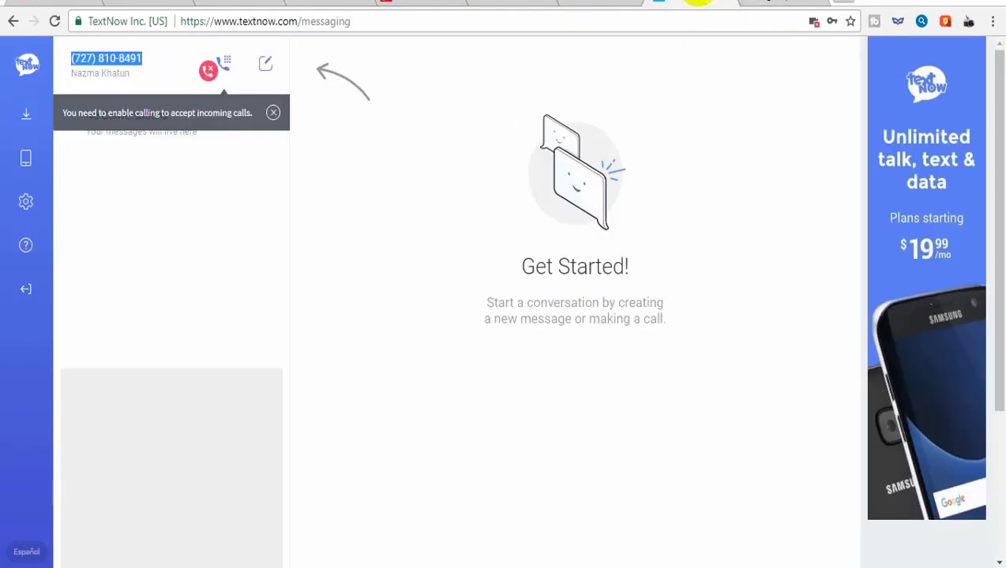
# - Dismiss TextNow's calling and notification prompts and reload messages to fetch PayPal's code text
pyautogui.click(271, 113)
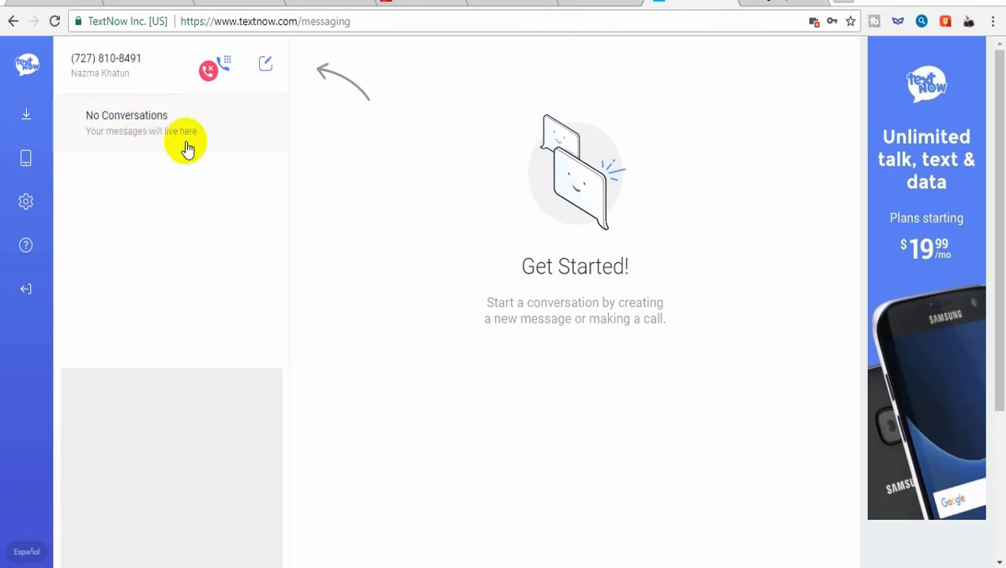
pyautogui.click(31, 64)
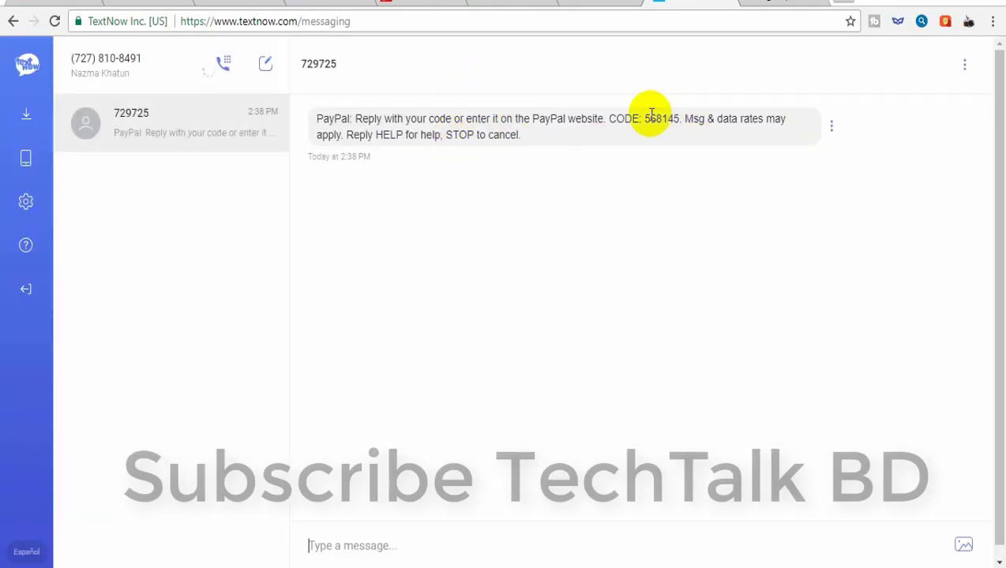
pyautogui.click(248, 157)
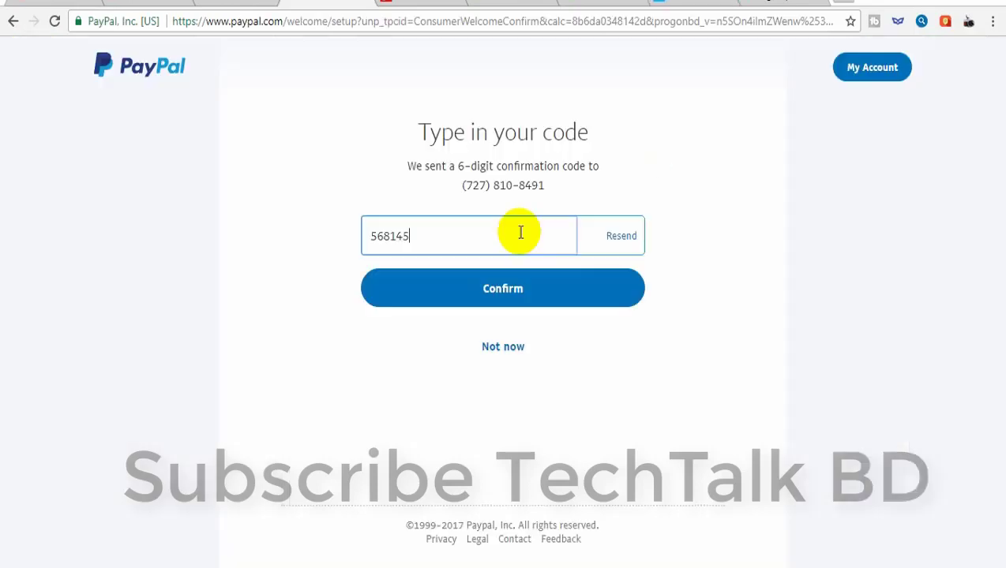
# - Submit the texted confirmation code to confirm the phone, then continue to the PayPal account
pyautogui.click(574, 292)
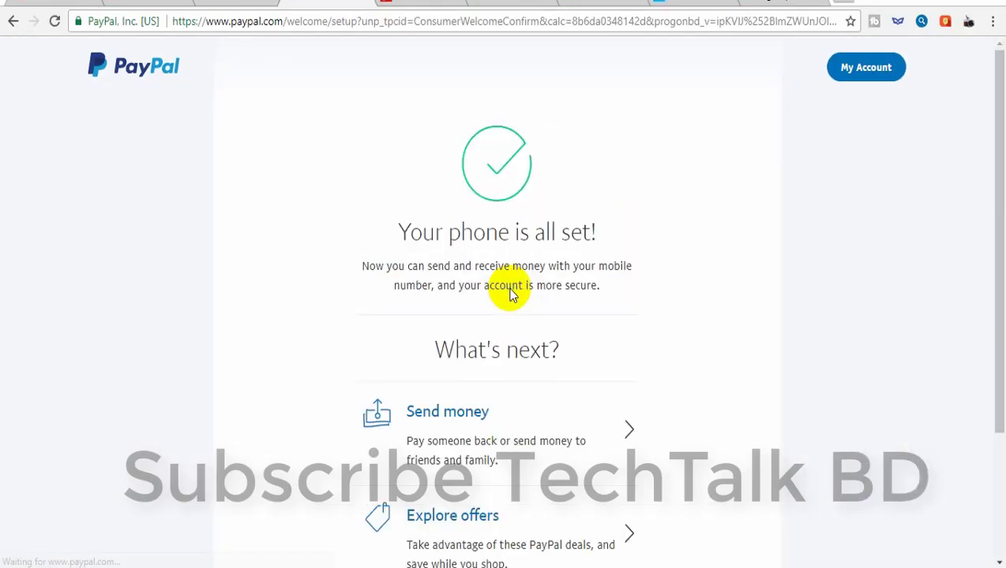
pyautogui.scroll(-3, 521, 339)
pyautogui.scroll(3, 498, 193)
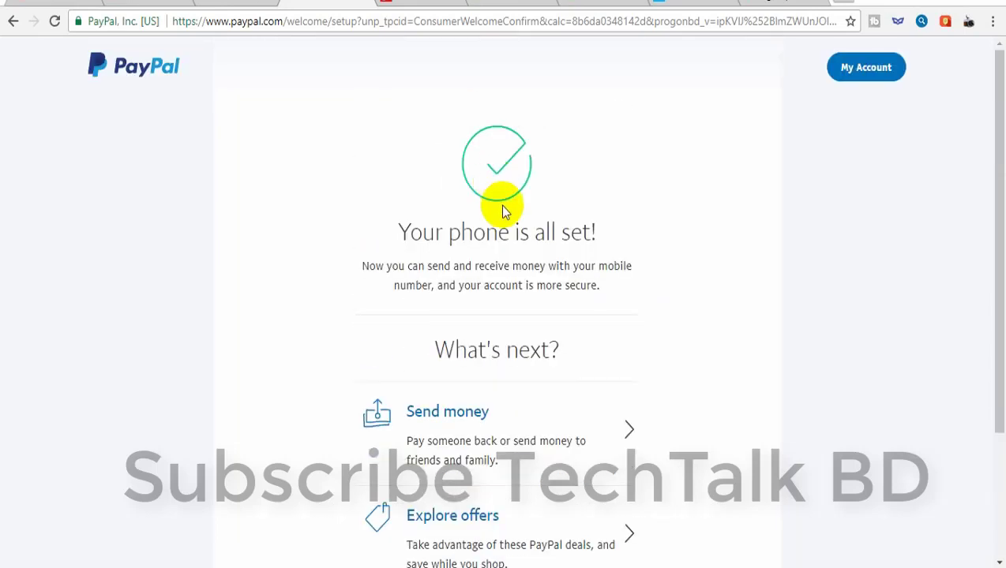
pyautogui.scroll(-2, 503, 209)
pyautogui.click(495, 464)
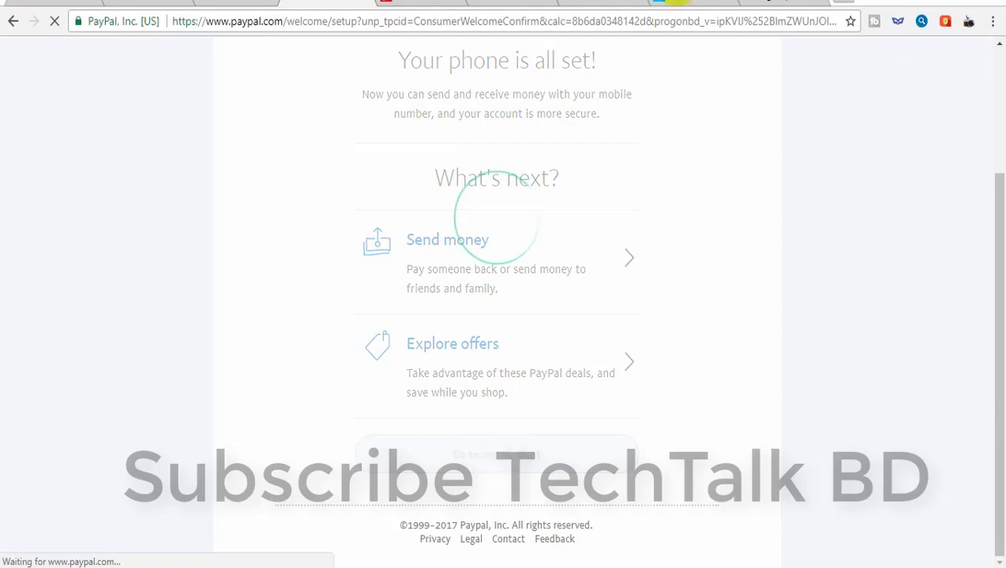
pyautogui.click(678, 3)
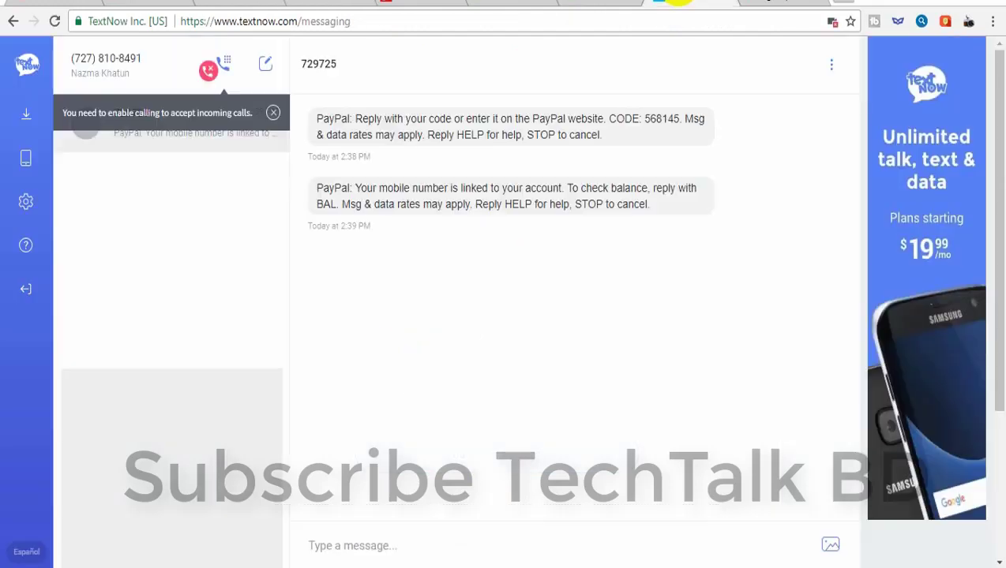
# - Read PayPal's mobile-linked text in TextNow, then return to the PayPal account summary
pyautogui.click(272, 112)
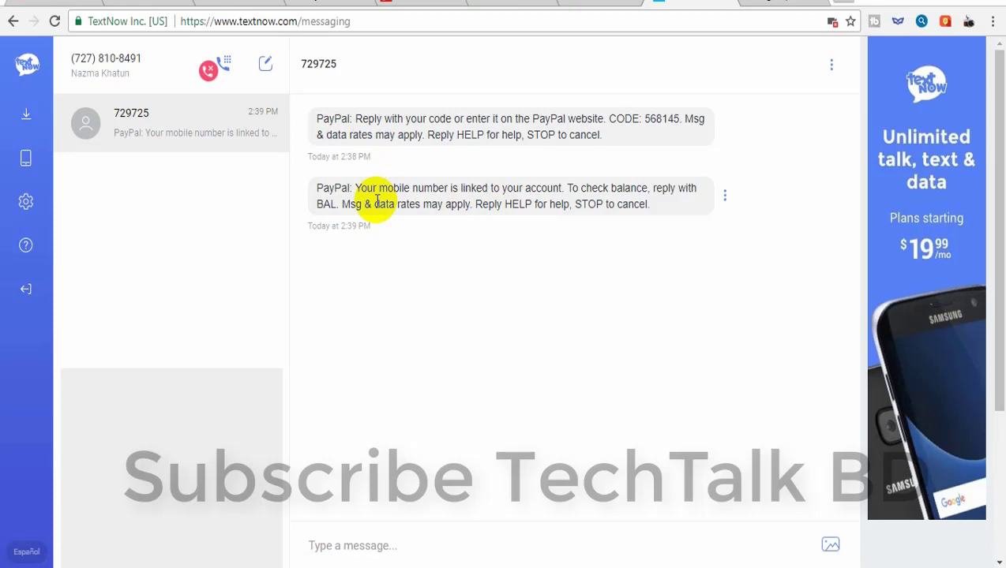
pyautogui.click(347, 4)
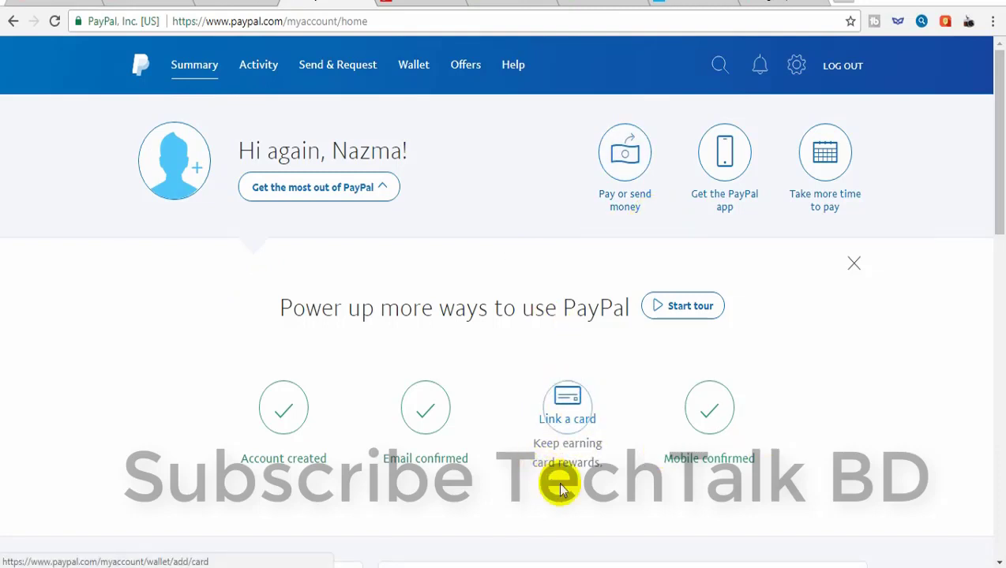
pyautogui.click(585, 427)
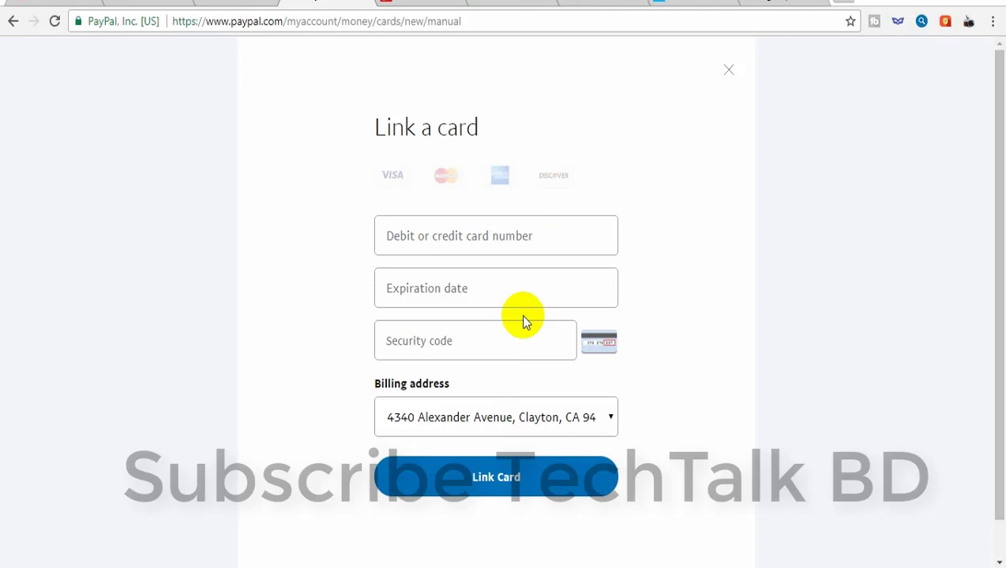
pyautogui.click(729, 69)
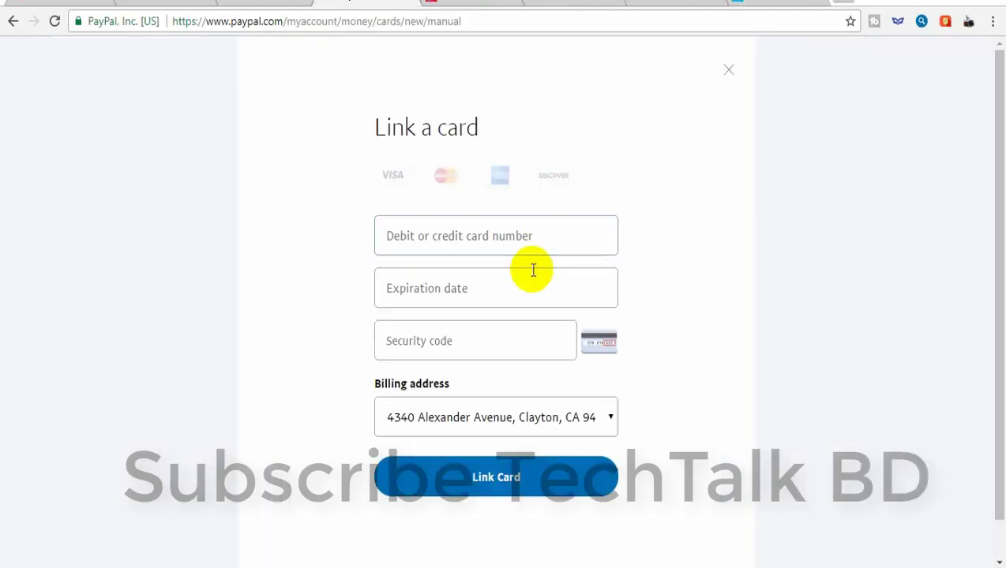
pyautogui.click(14, 22)
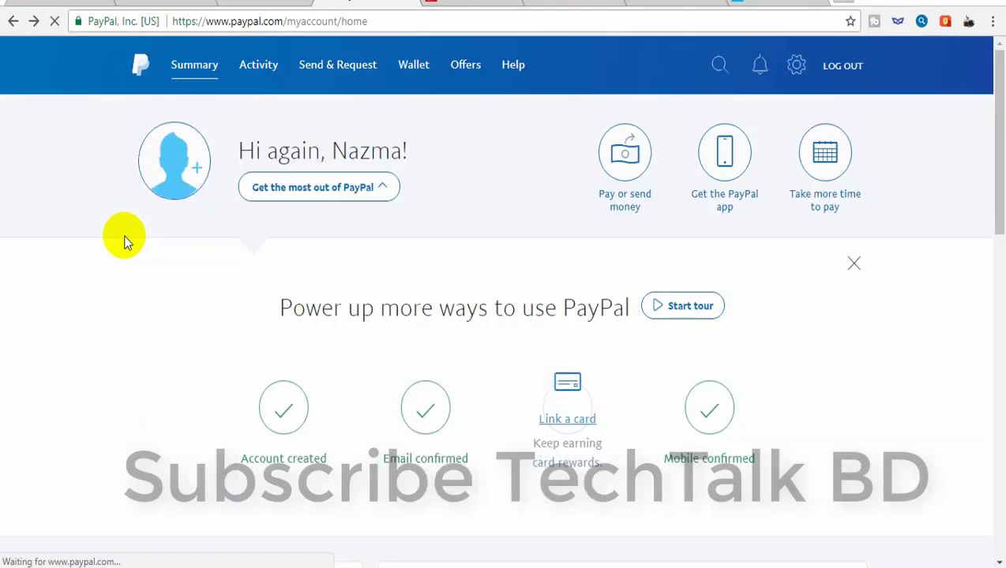
pyautogui.scroll(-2, 433, 349)
pyautogui.scroll(2, 432, 349)
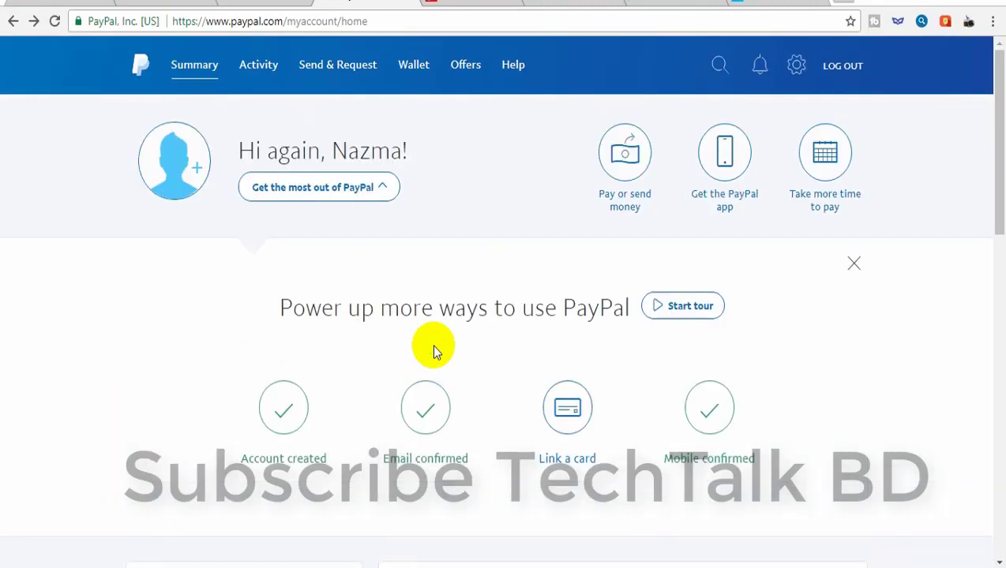